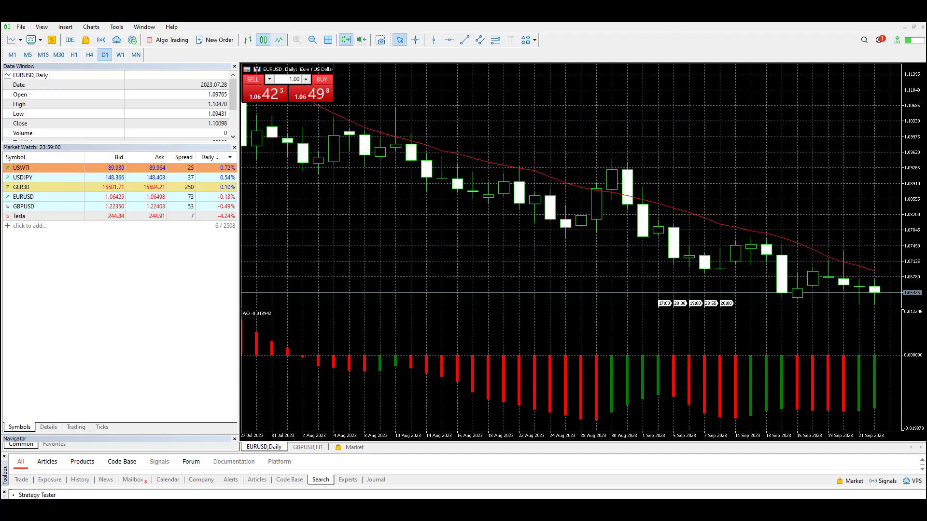
# Hide the Toolbox window with Ctrl+T to enlarge the chart and Navigator
pyautogui.hotkey('ctrl', 't')
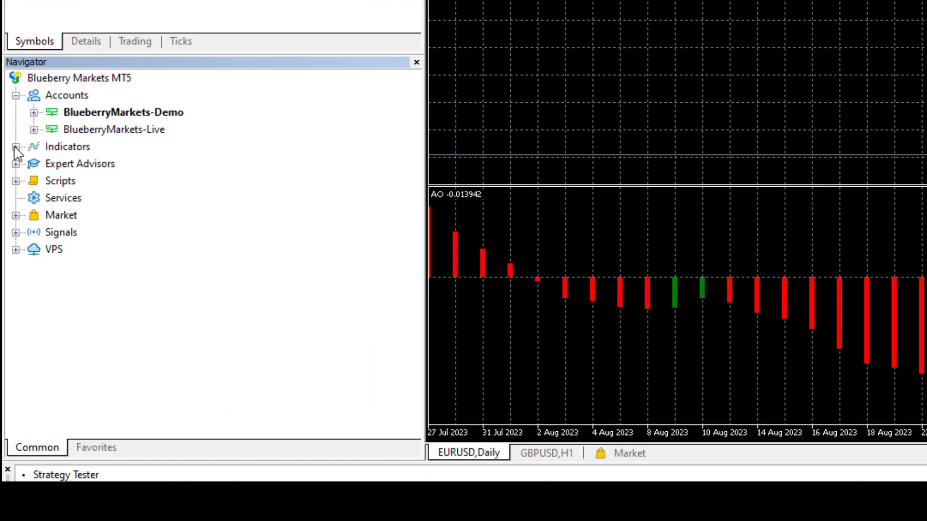
# Expand Indicators in the Navigator, then its Trend and Oscillators folders
pyautogui.click(8, 310)
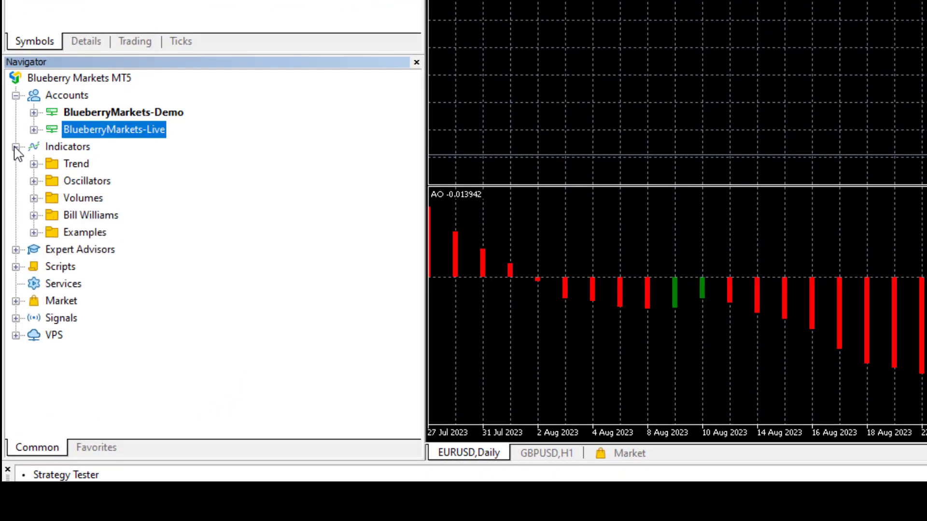
pyautogui.doubleClick(75, 165)
pyautogui.scroll(-2, 129, 226)
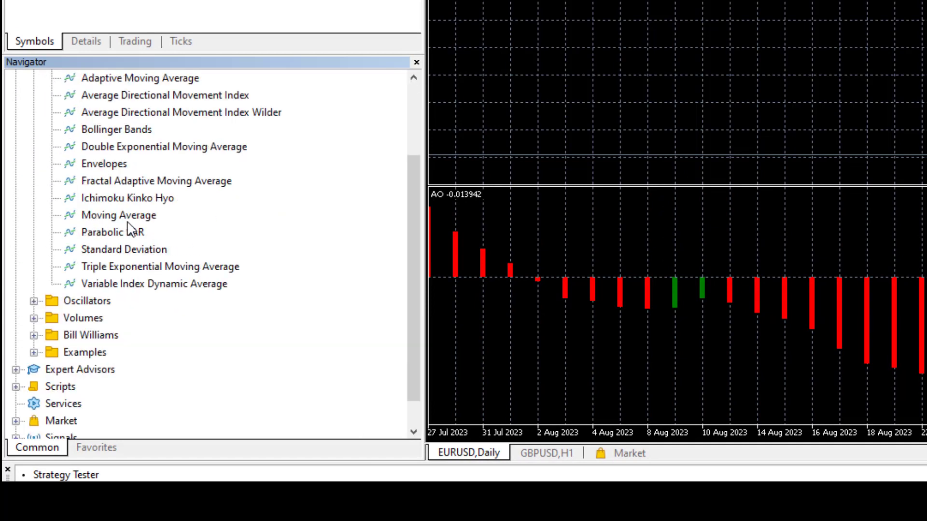
pyautogui.scroll(-1, 129, 226)
pyautogui.scroll(2, 129, 226)
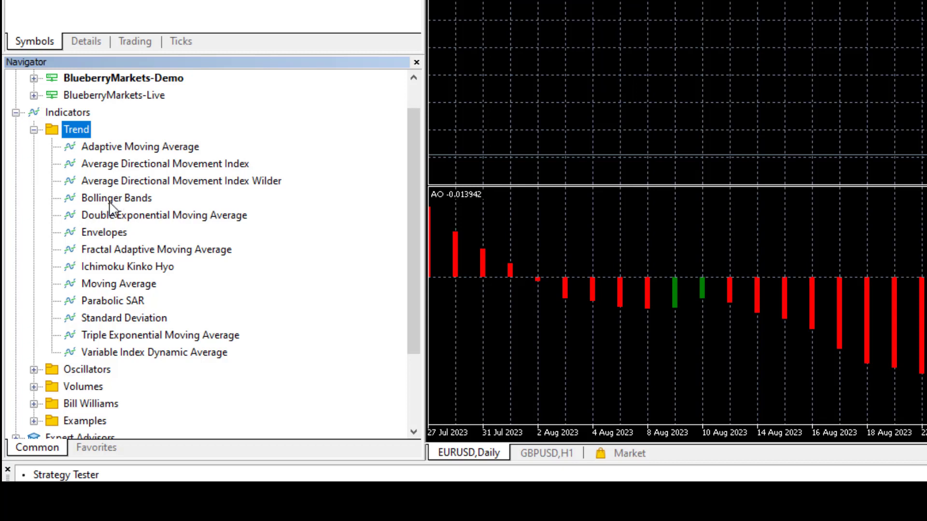
pyautogui.scroll(-1, 110, 206)
pyautogui.scroll(-1, 109, 203)
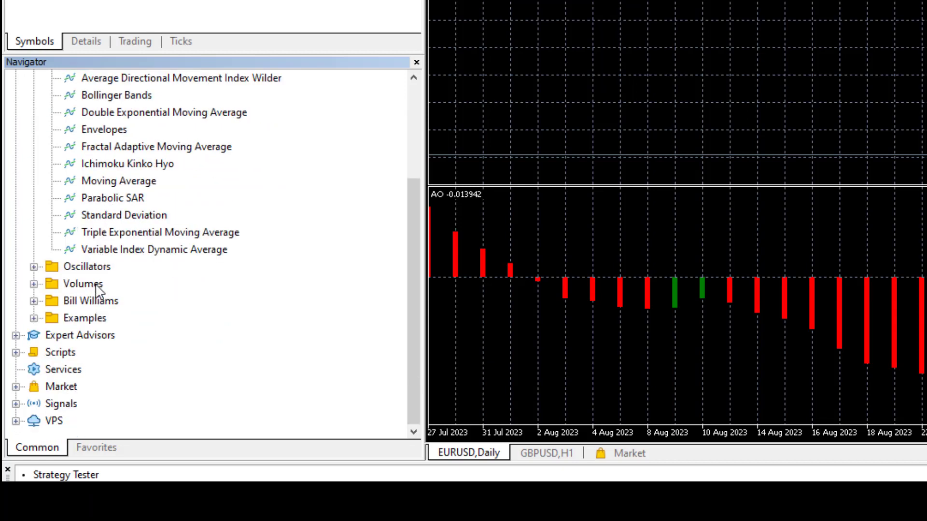
pyautogui.scroll(2, 147, 223)
pyautogui.scroll(-2, 107, 249)
pyautogui.click(33, 265)
pyautogui.scroll(-3, 124, 261)
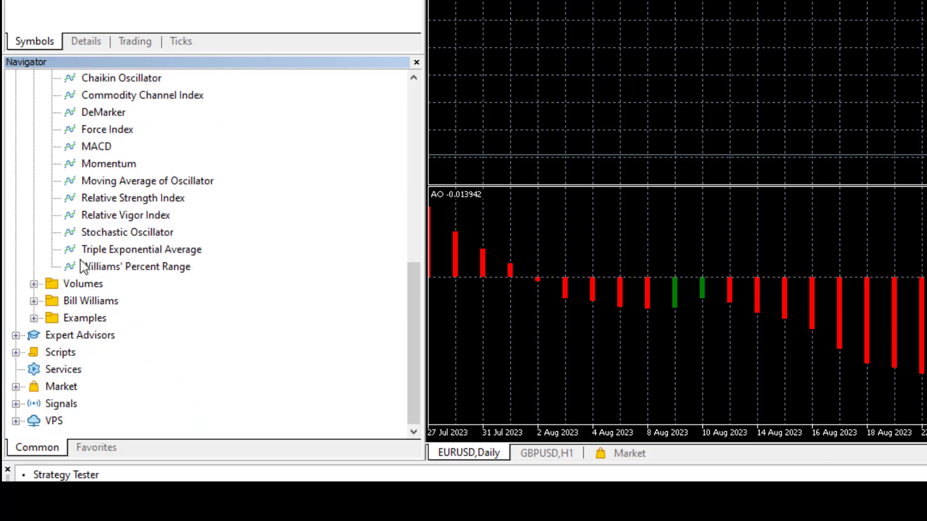
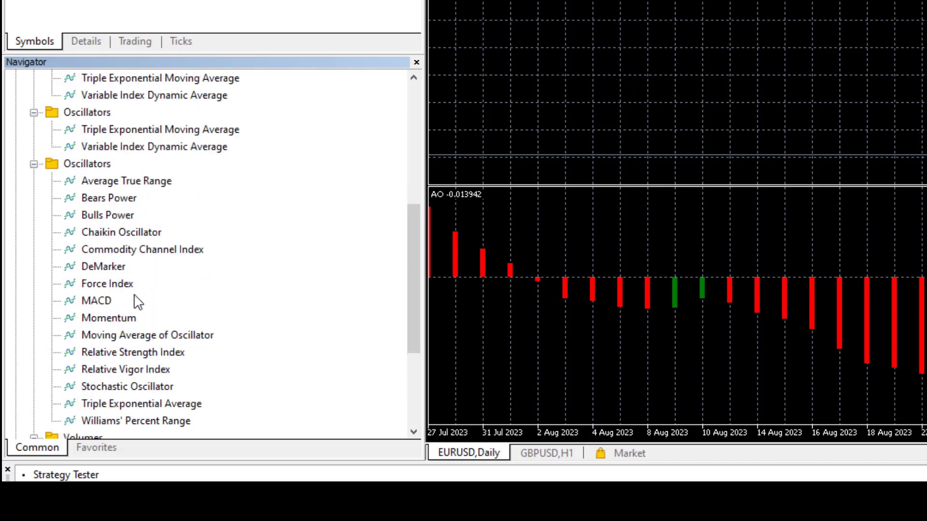
pyautogui.scroll(1, 138, 301)
pyautogui.scroll(4, 138, 302)
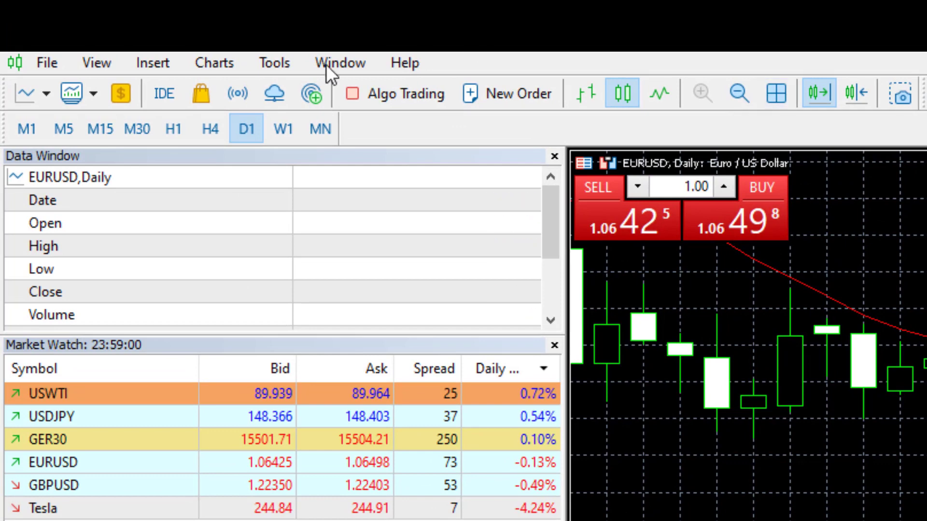
# Dismiss the open menu and bring up the built-in Market with its indicator products
pyautogui.click(211, 64)
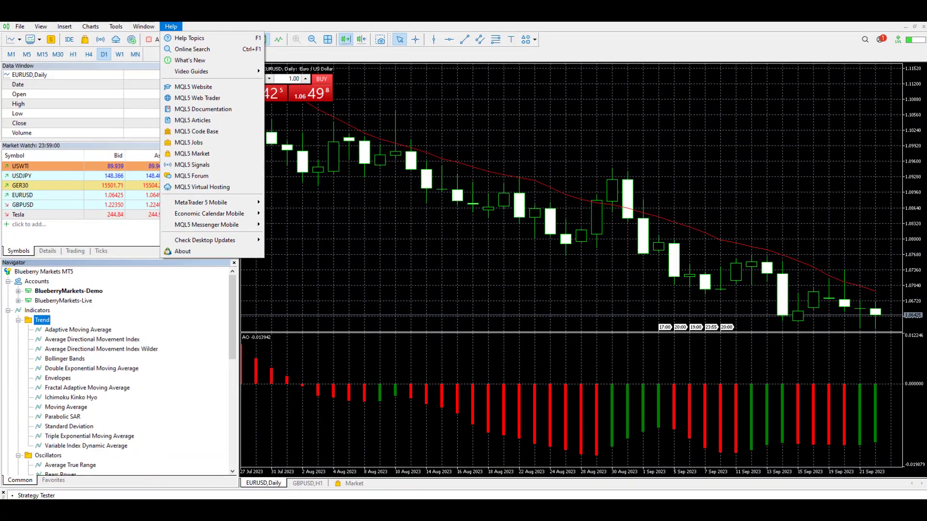
pyautogui.press('Escape')
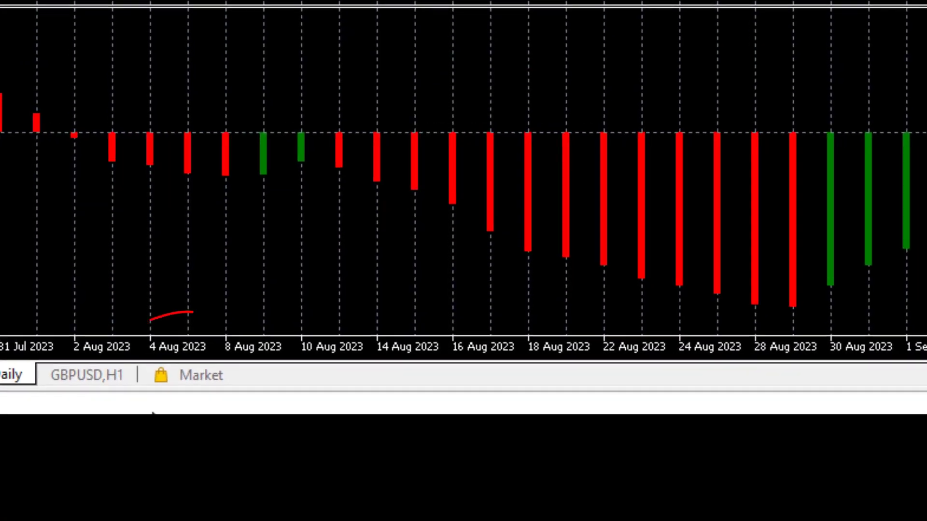
pyautogui.click(198, 378)
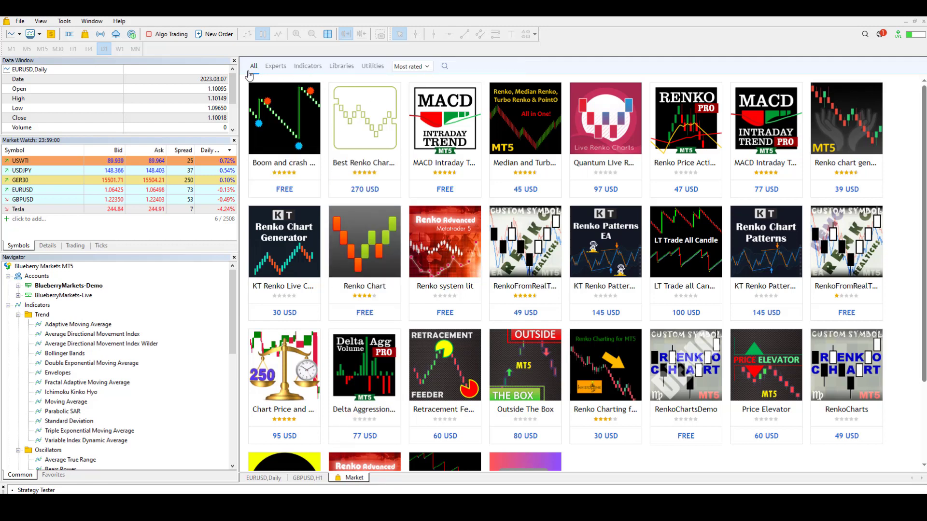
# Run a Market product search for 'renko charts'
pyautogui.click(446, 67)
pyautogui.click(487, 67)
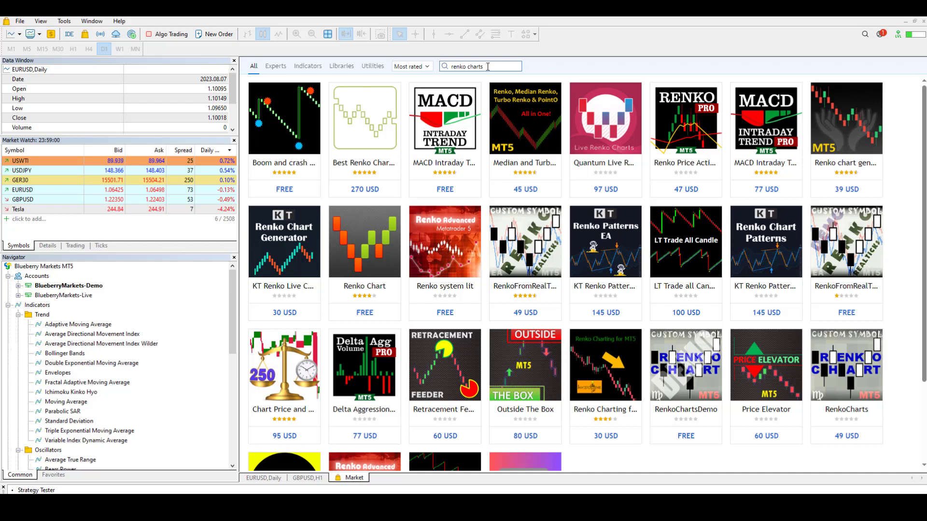
pyautogui.moveTo(364, 262)
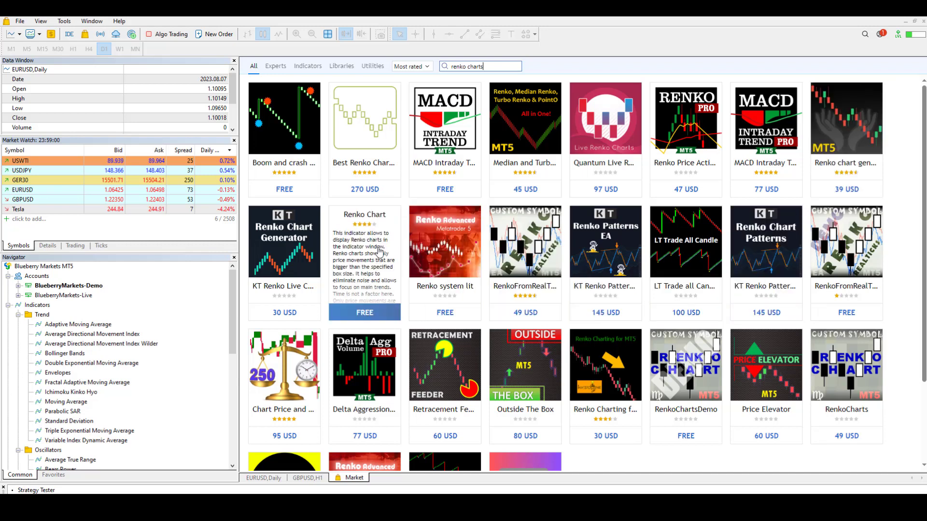
# Open the Renko Chart product page and browse its Reviews, Screenshots and Overview sections
pyautogui.moveTo(364, 246)
pyautogui.click(366, 250)
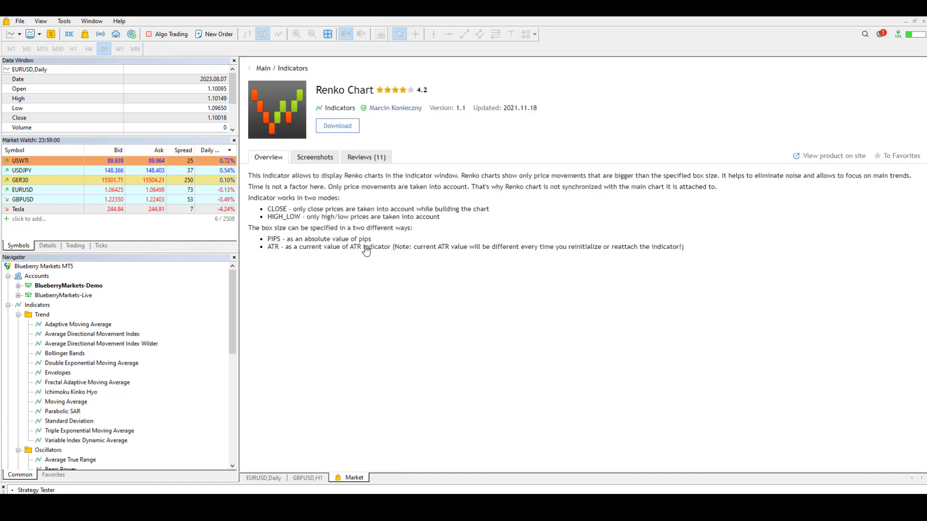
pyautogui.click(360, 163)
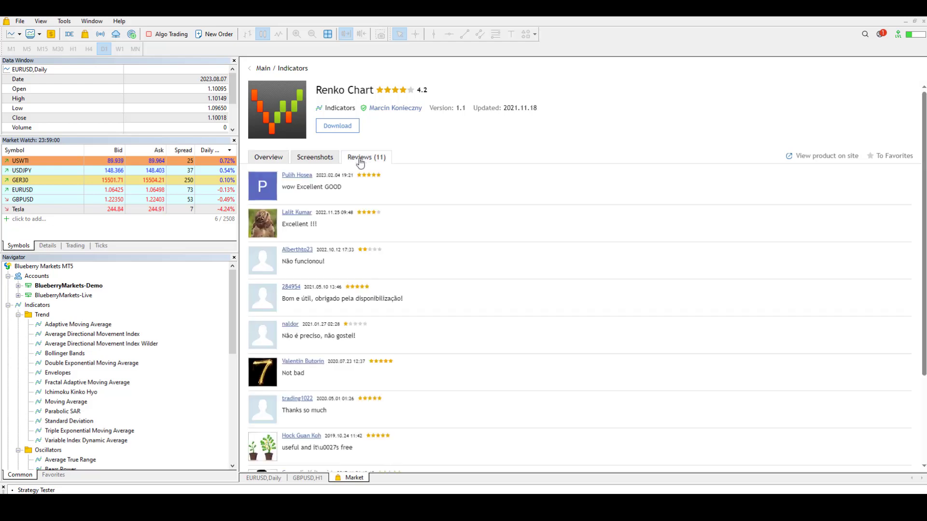
pyautogui.click(313, 160)
pyautogui.click(279, 160)
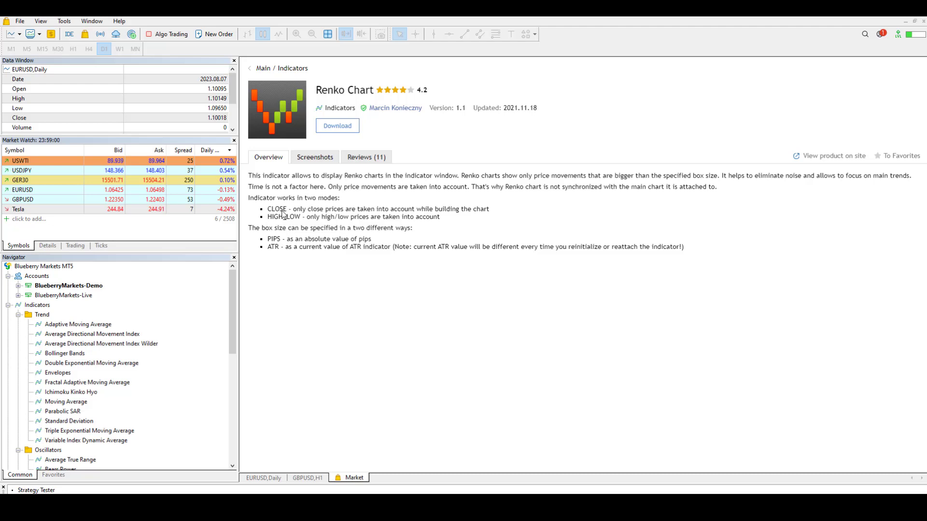
# Download the free Renko Chart indicator from its product page
pyautogui.click(332, 127)
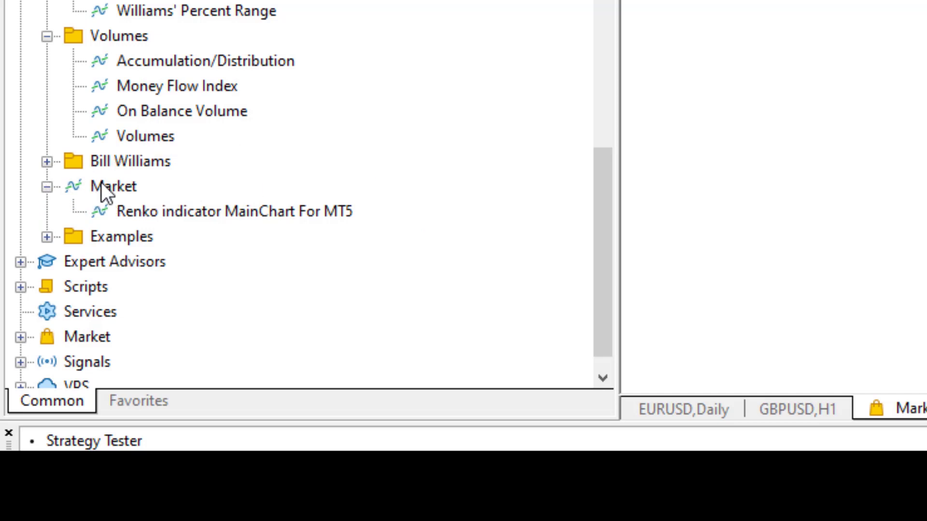
pyautogui.scroll(-1, 138, 61)
pyautogui.scroll(4, 138, 58)
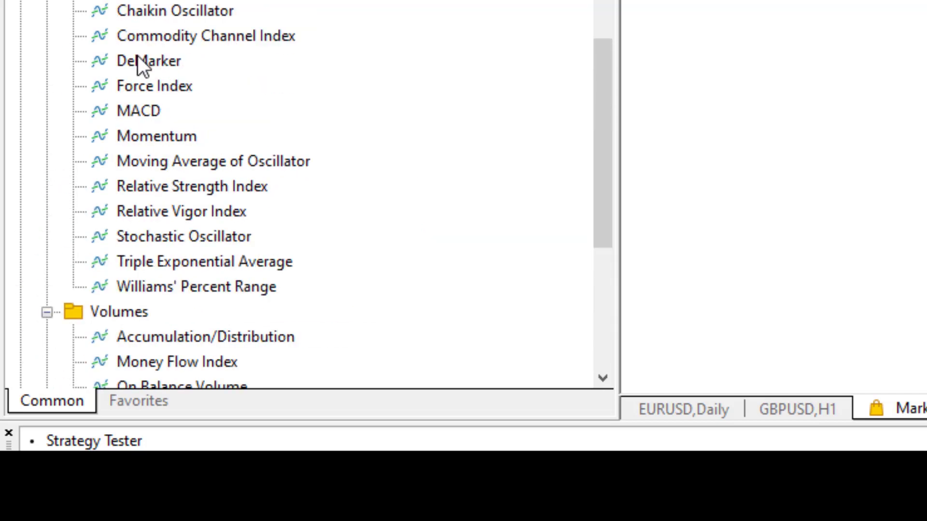
pyautogui.scroll(1, 136, 56)
pyautogui.scroll(-2, 137, 58)
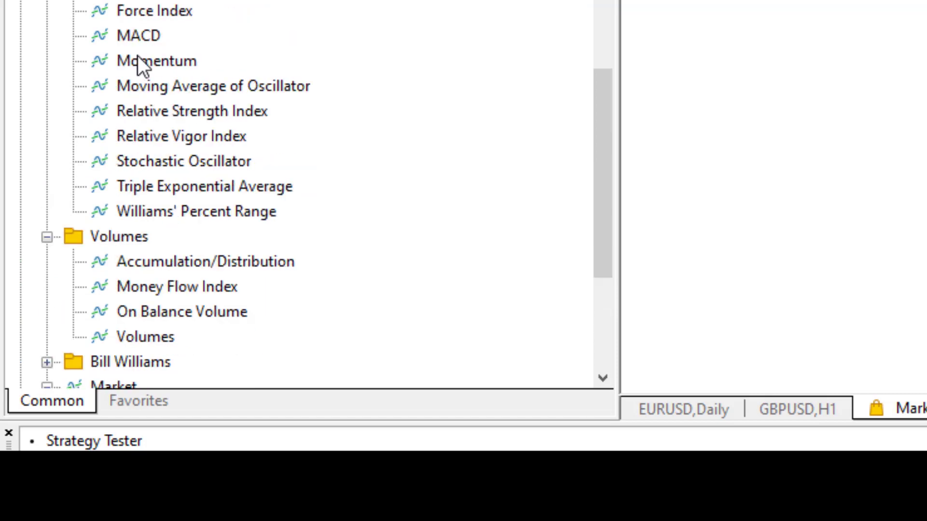
pyautogui.scroll(-1, 143, 65)
pyautogui.scroll(-1, 145, 80)
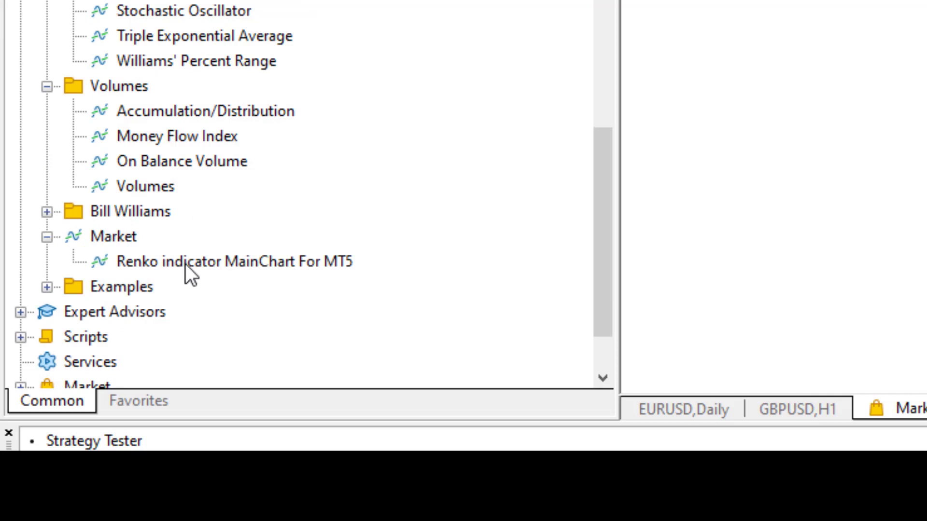
# Attach the downloaded Renko indicator to the EURUSD daily chart, accepting its properties
pyautogui.click(287, 260)
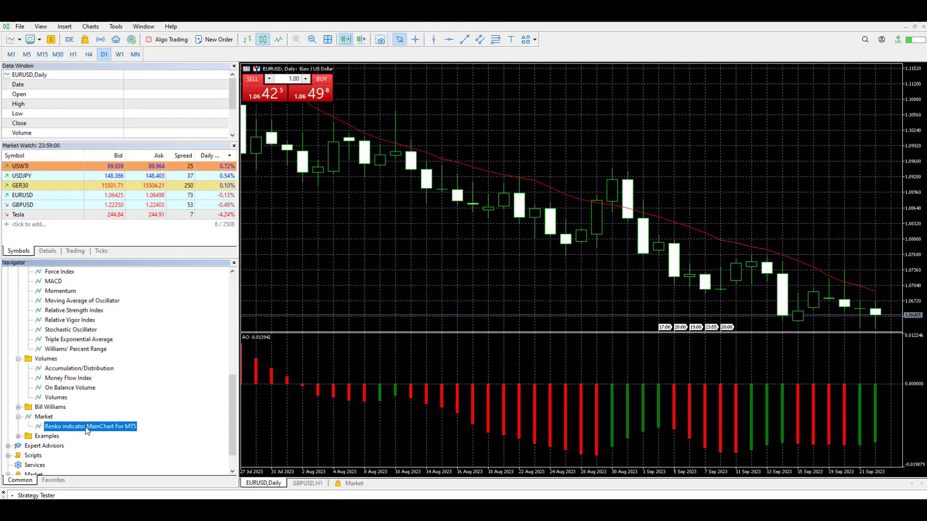
pyautogui.rightClick(86, 426)
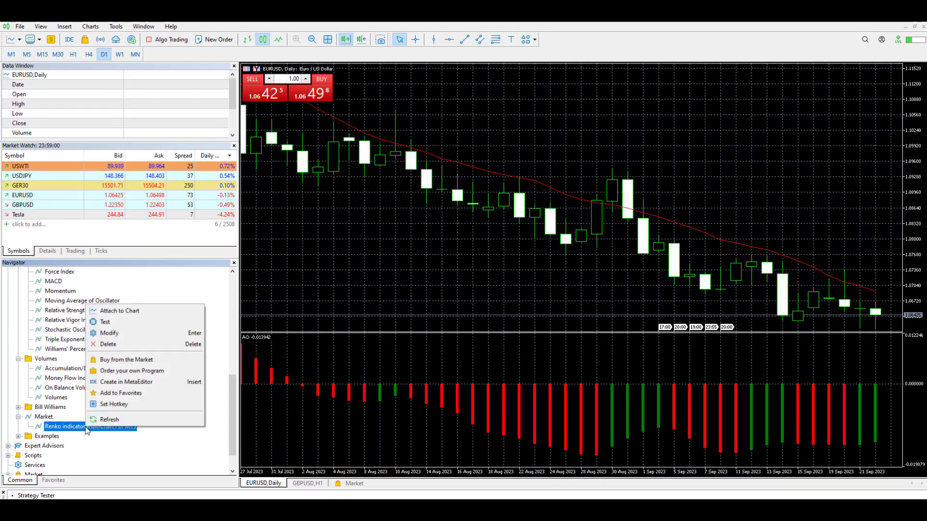
pyautogui.click(142, 312)
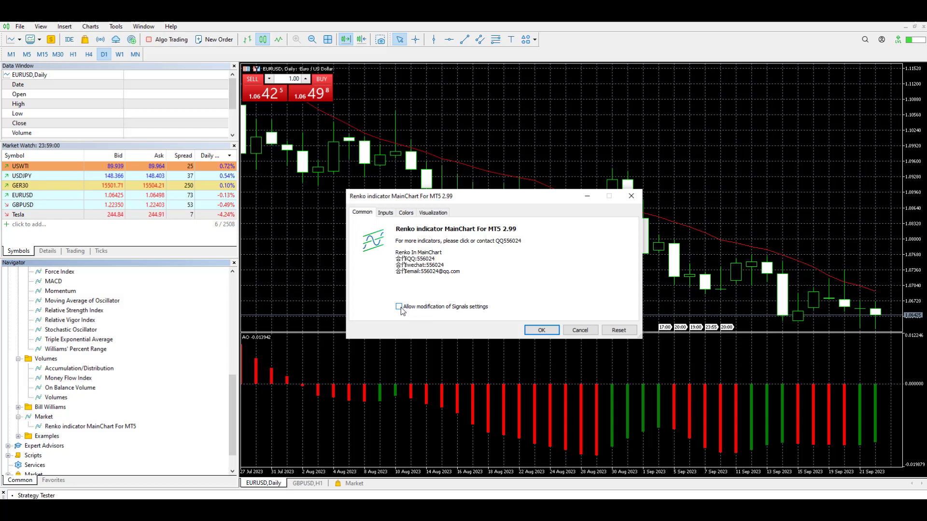
pyautogui.click(542, 330)
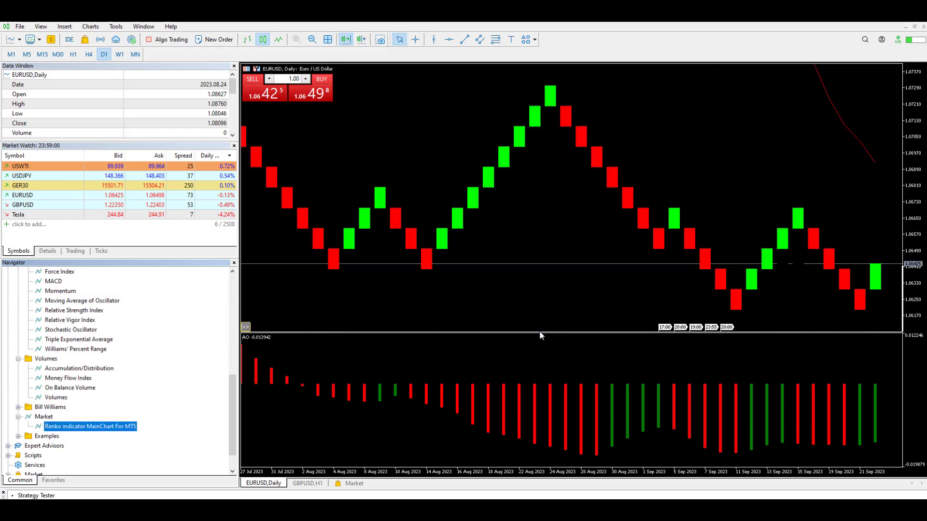
# Compress the vertical price scale so the Renko bricks shrink and more range fits
pyautogui.moveTo(912, 134); pyautogui.dragTo(905, 188)
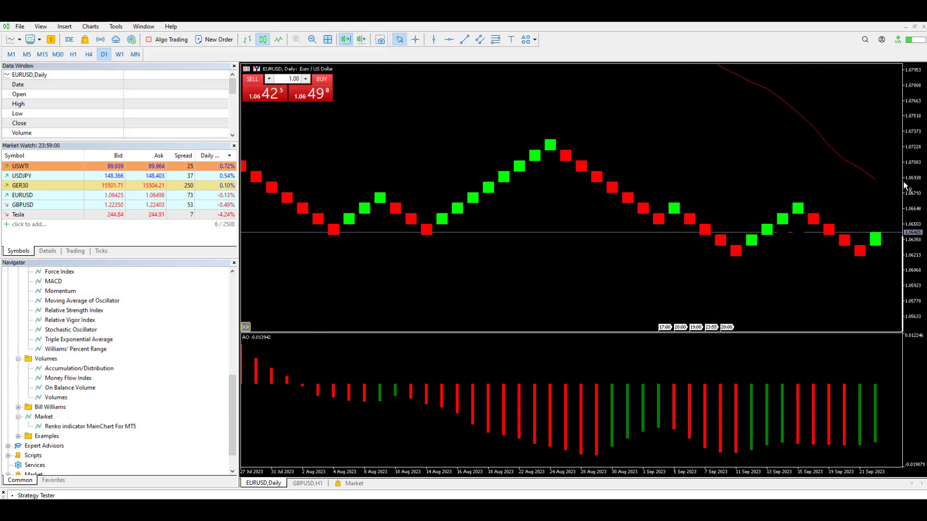